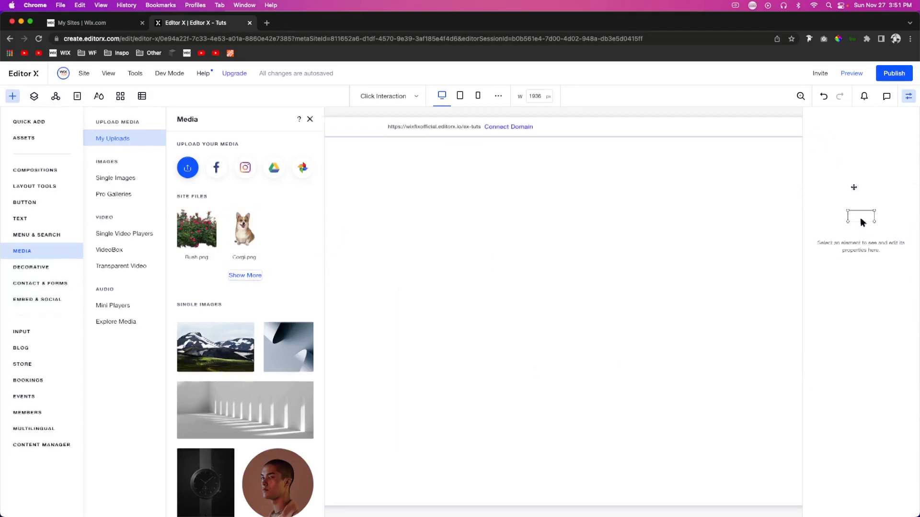
Align the corgi image to the section's bottom centre, with a width of 40% and a bottom margin of -10 px
left_click(881, 176)
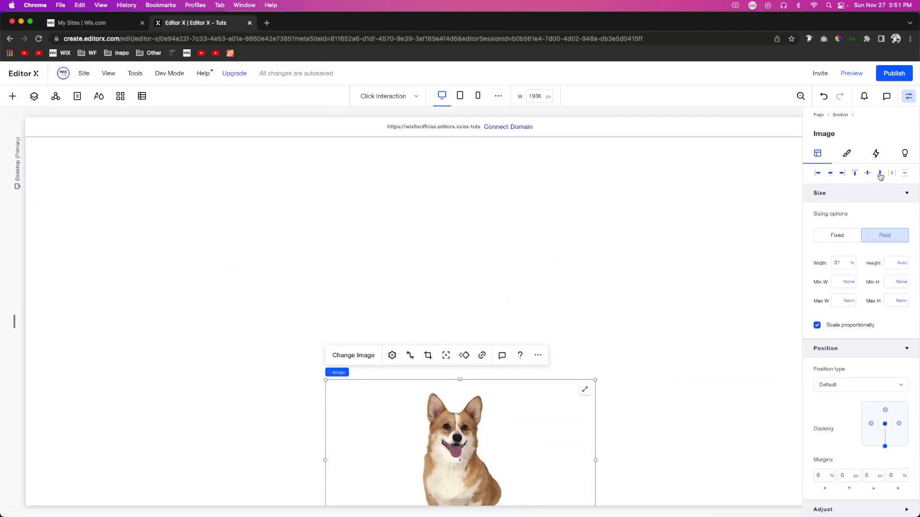
left_click(838, 263)
type("40")
key("Return")
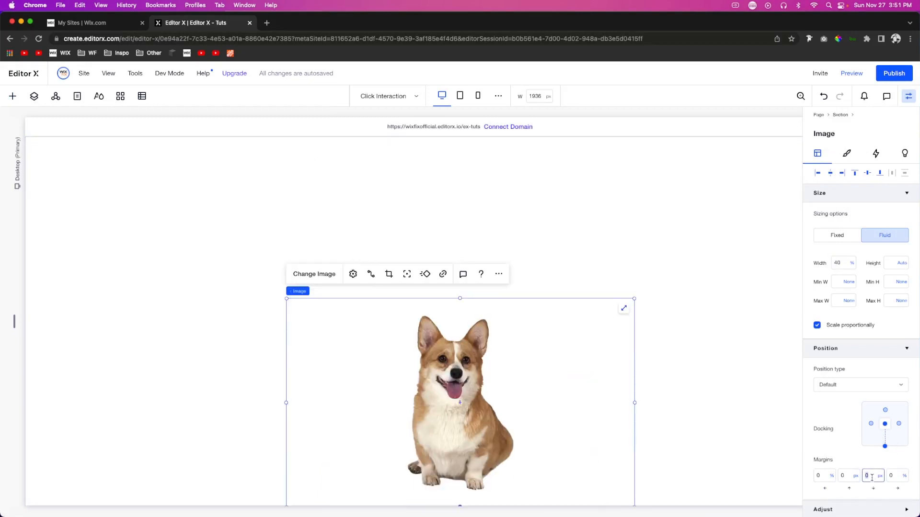
key("Return")
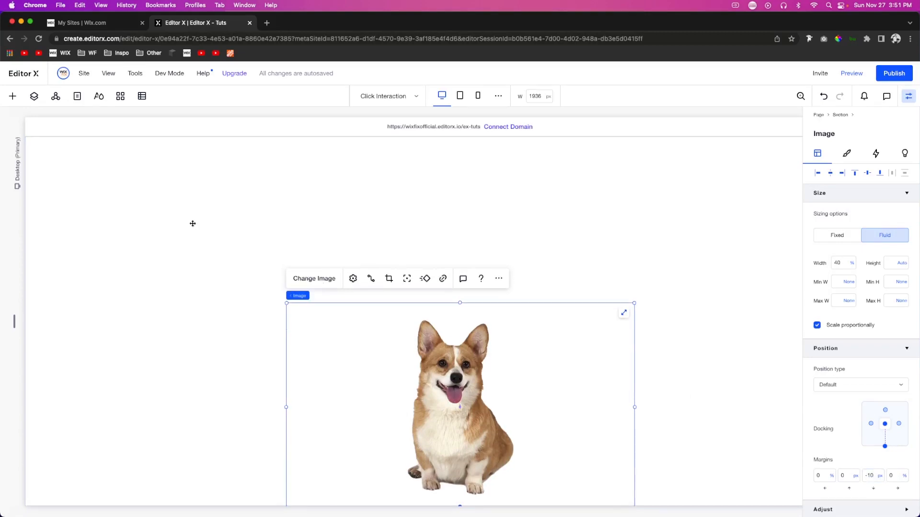
Add the Bush.png image to the section and set its width to 100%
left_click(13, 96)
left_click(479, 291)
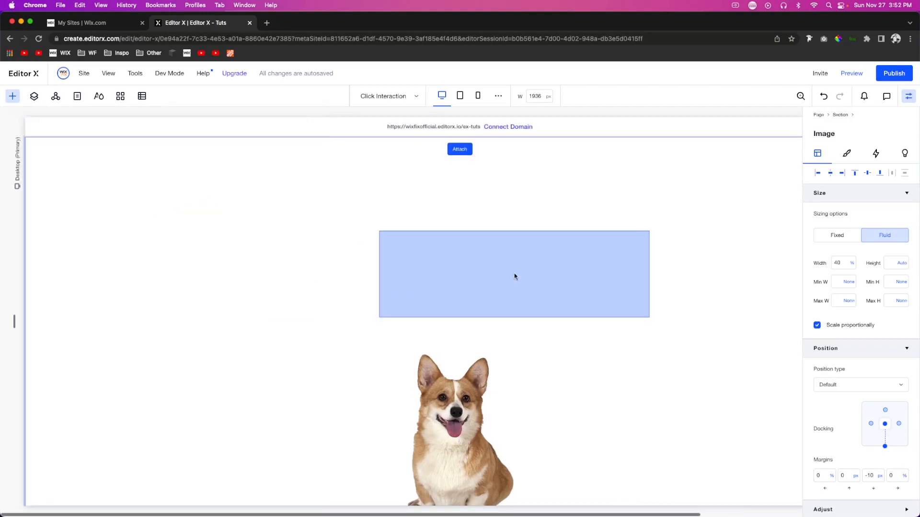
left_click(842, 262)
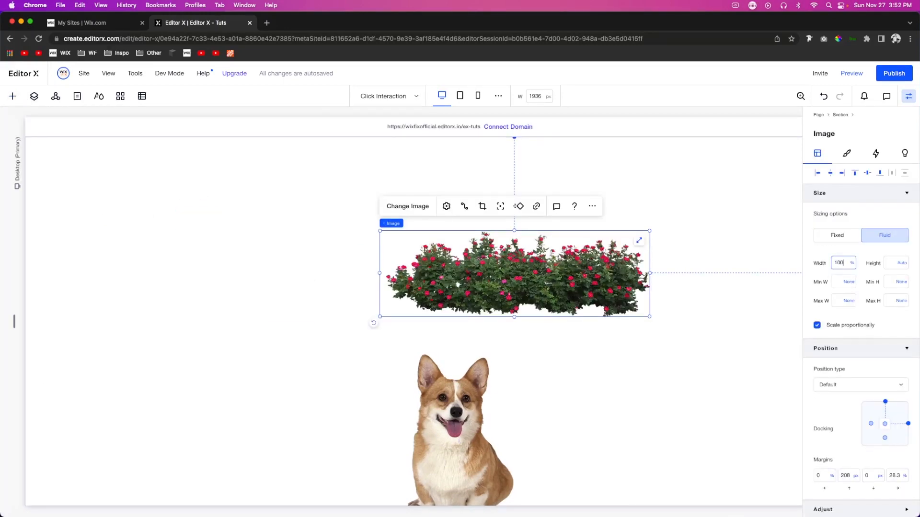
type("100")
key("Return")
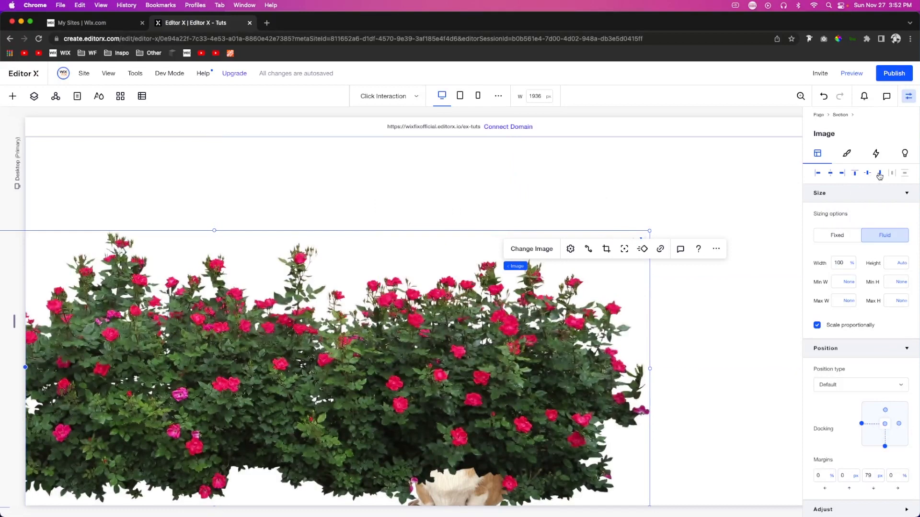
Align the bush image to the bottom of the section with a bottom margin of -100 px
left_click(879, 174)
left_click(874, 476)
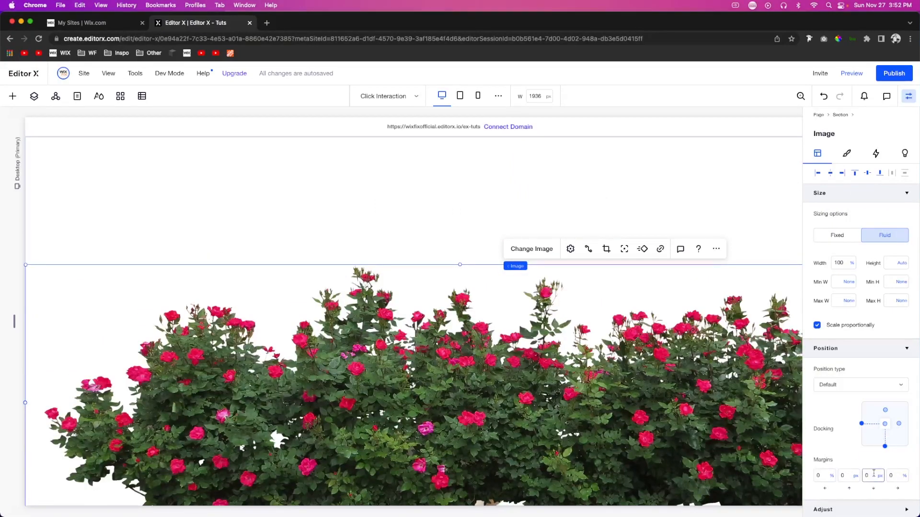
type("-100")
key("Return")
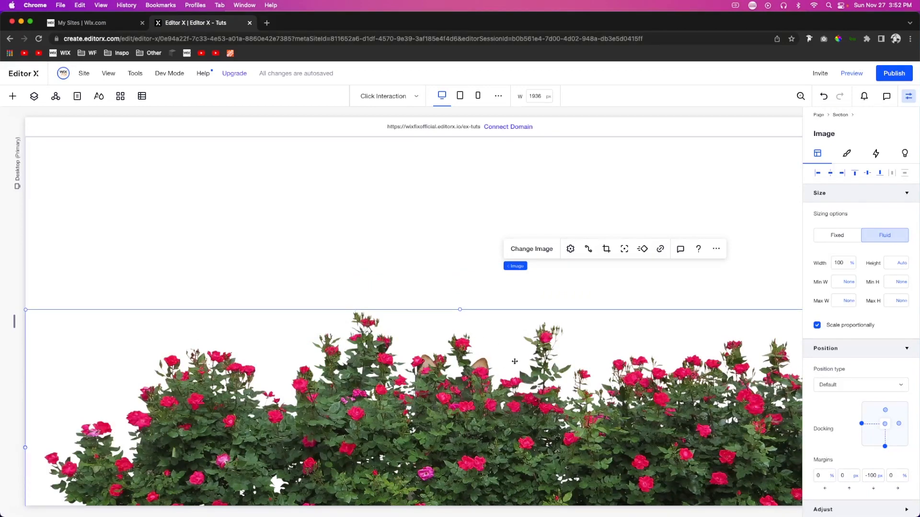
Create a custom effect named "move bush effect" for the bush image and start designing it
left_click(354, 186)
left_click(379, 390)
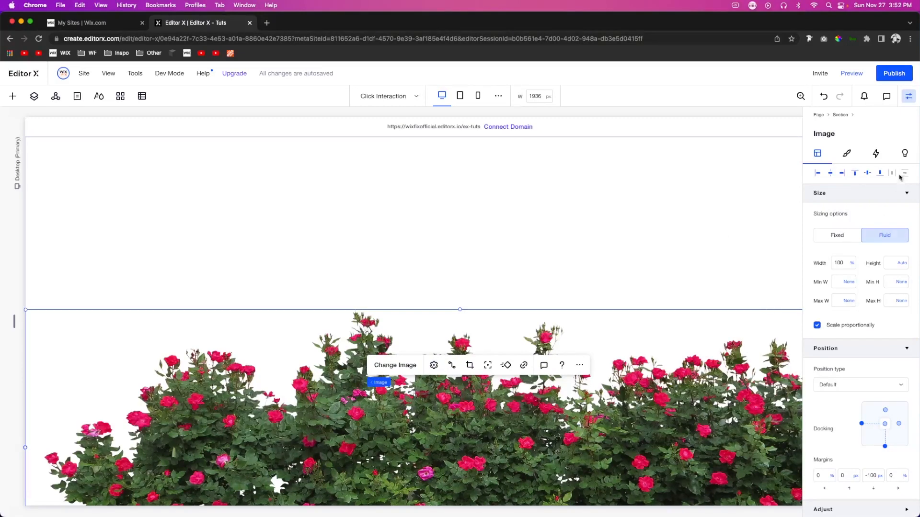
left_click(877, 154)
left_click(889, 176)
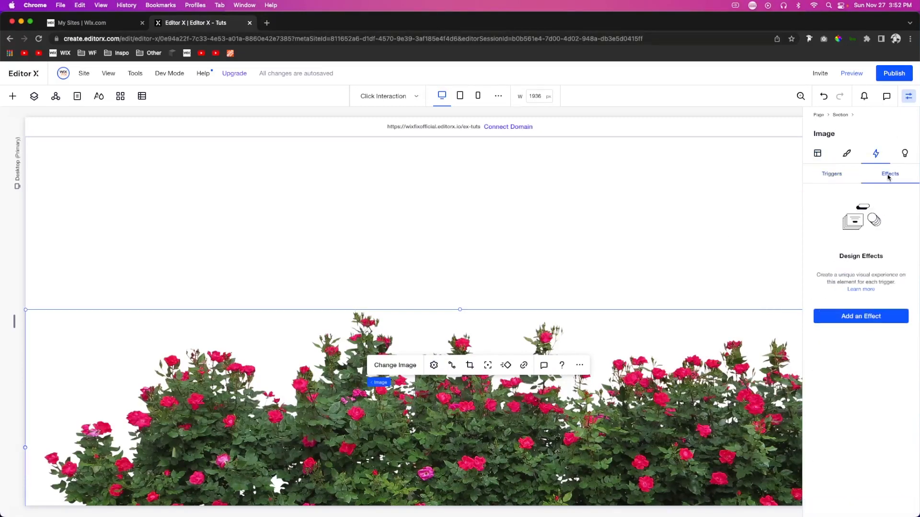
left_click(847, 317)
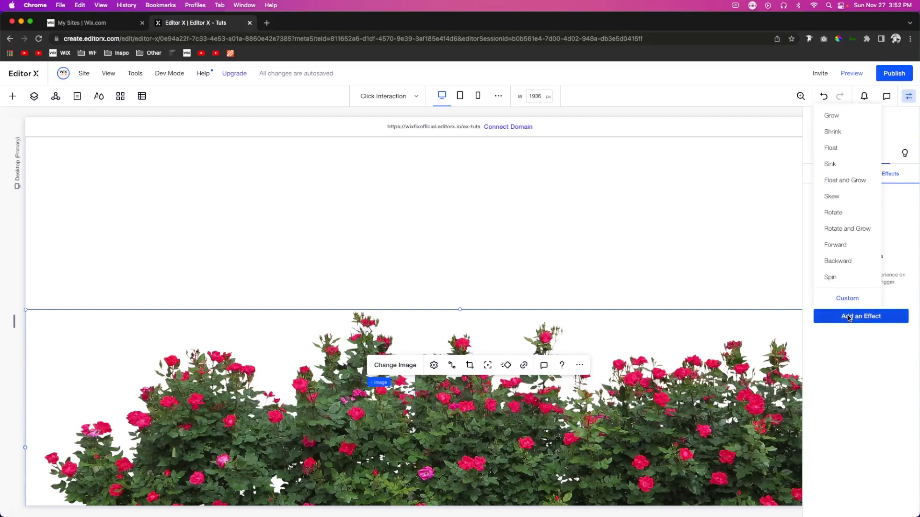
left_click(847, 298)
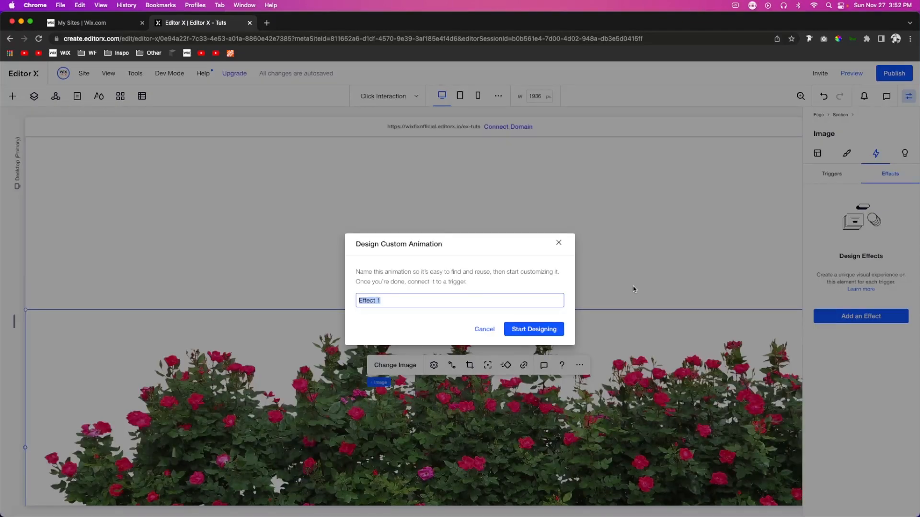
type("move b")
left_click(534, 329)
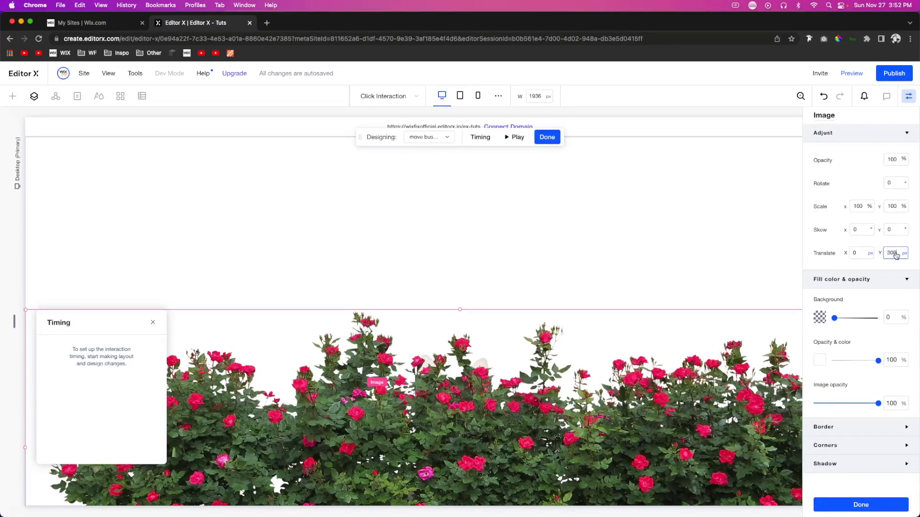
Set the bush effect's vertical translation to 250 px and finish designing it
key("Return")
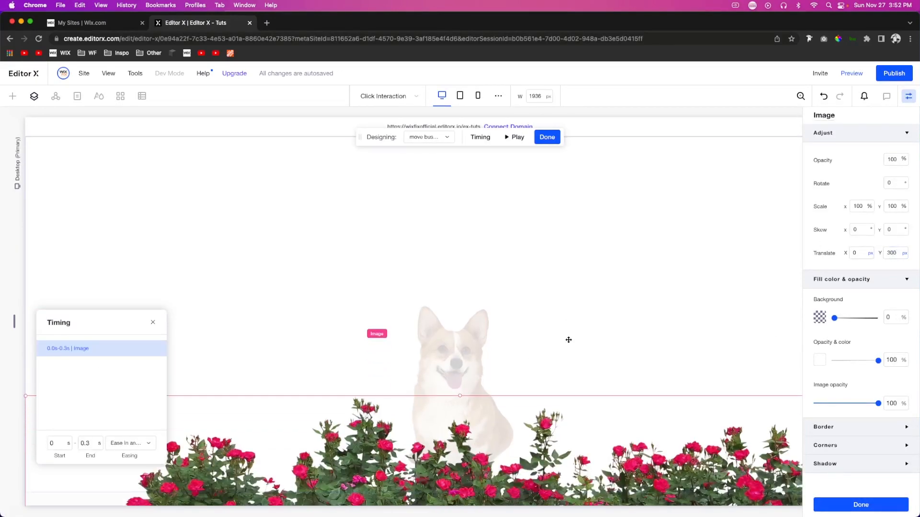
left_click(892, 253)
type("250")
key("Return")
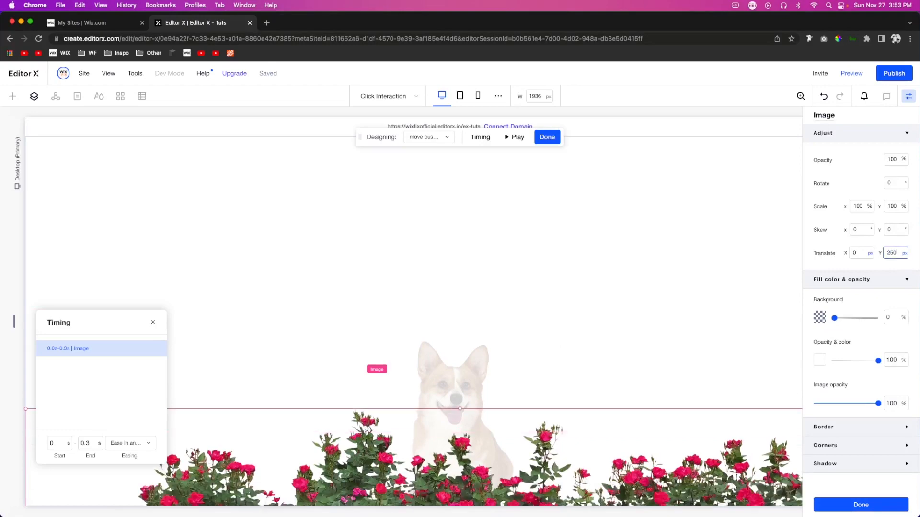
left_click(547, 137)
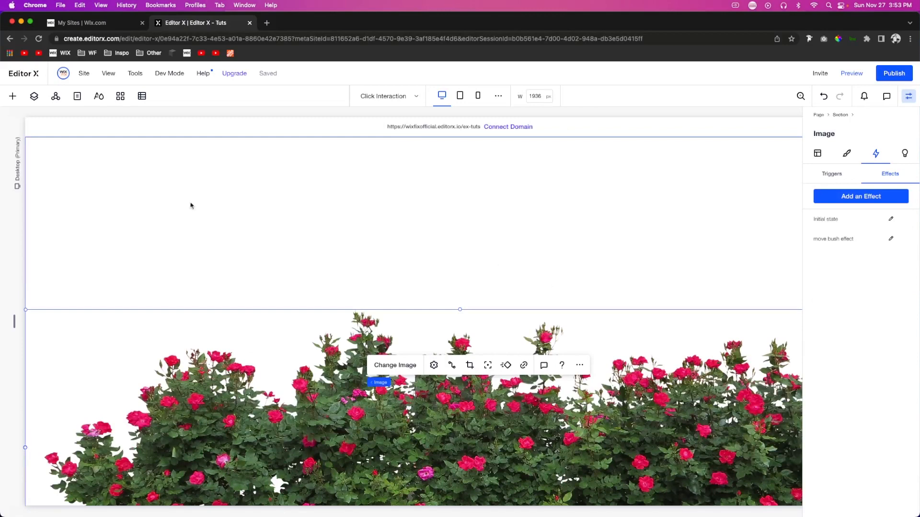
Add a title above the bushes reading "CLICK TO SHOW/HIDE THE CORGI" and centre-align its text
left_click(13, 98)
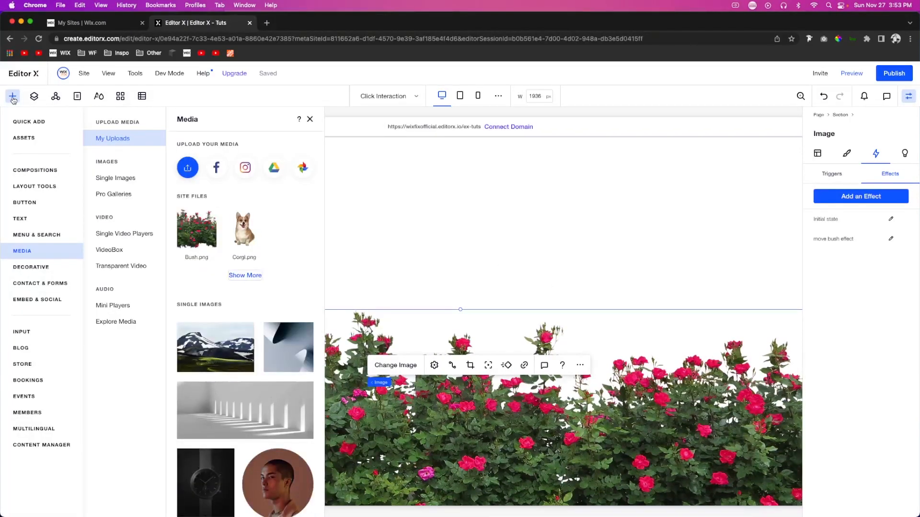
left_click(23, 122)
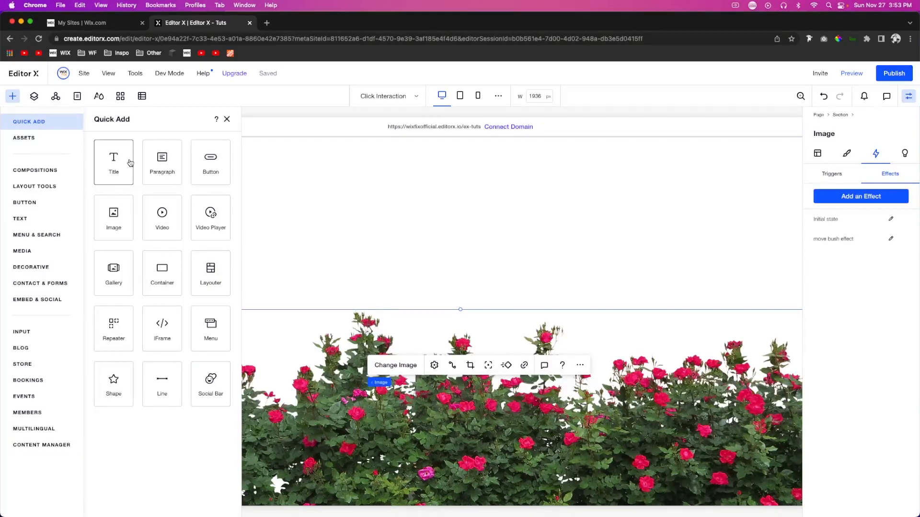
left_click_drag(118, 165, 485, 206)
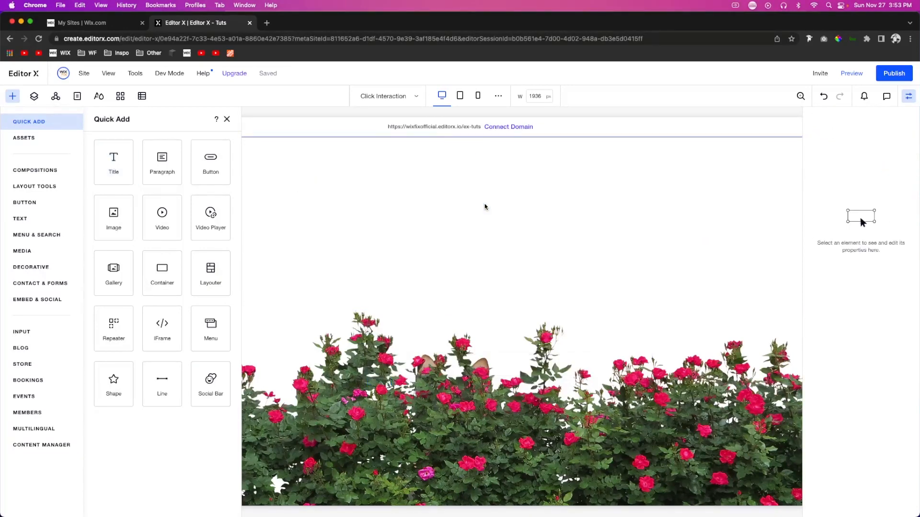
left_click(429, 197)
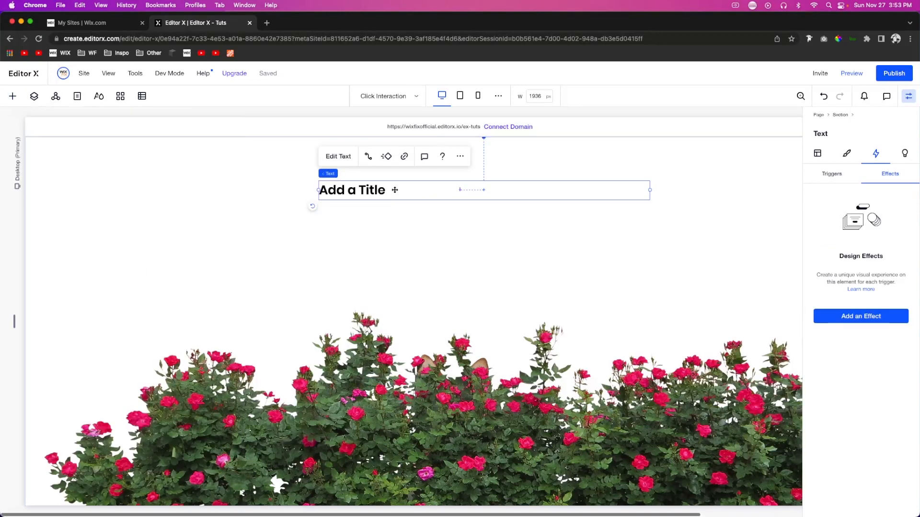
double_click(429, 197)
type("CLICK T")
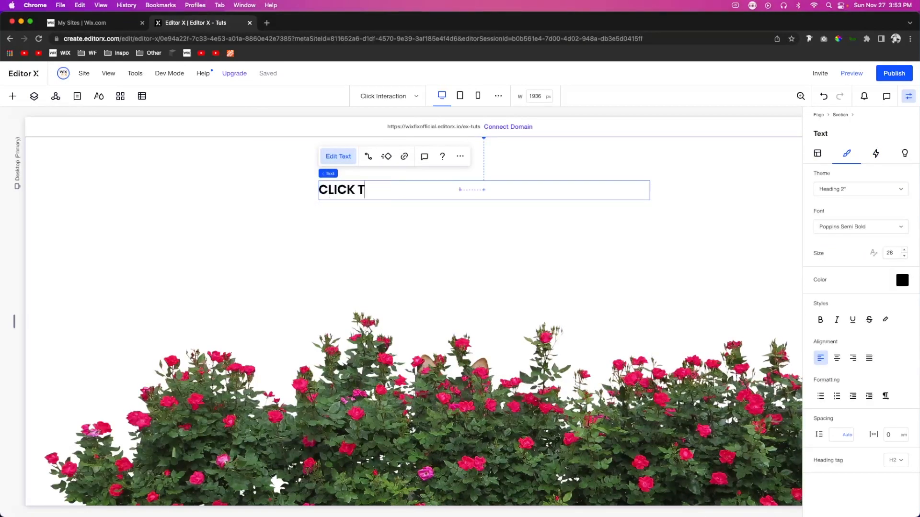
type("O SHOW/HIDE THE CORGI")
key("super+a")
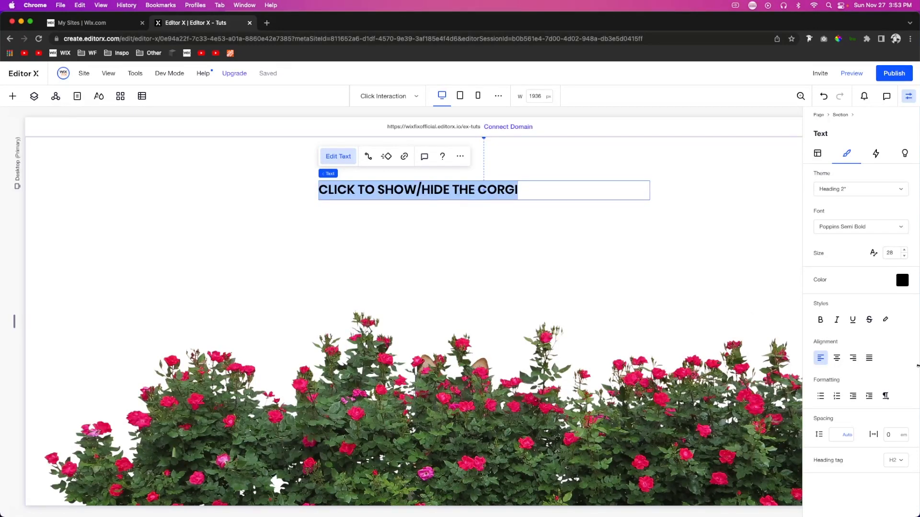
left_click(837, 358)
Sample the rose colour F43C73 from the bush image and apply it as the title's text colour
left_click(838, 38)
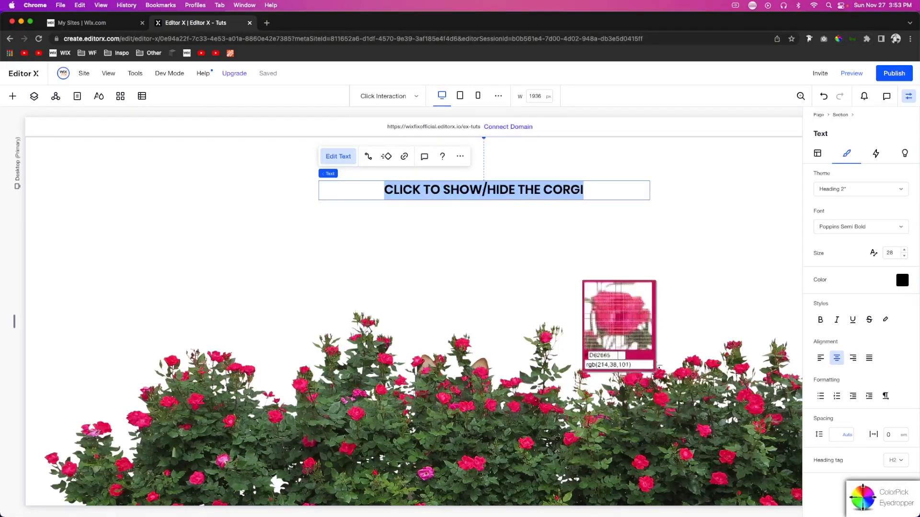
left_click(658, 374)
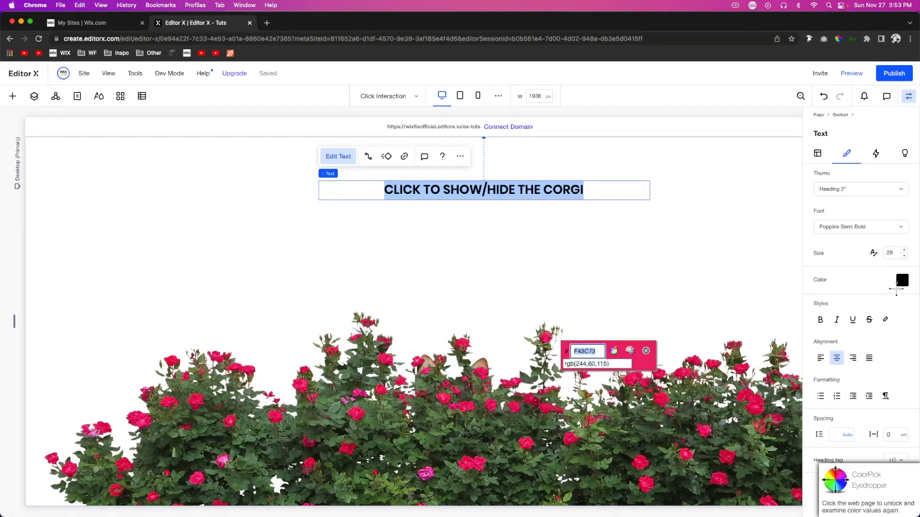
left_click(902, 282)
left_click(903, 282)
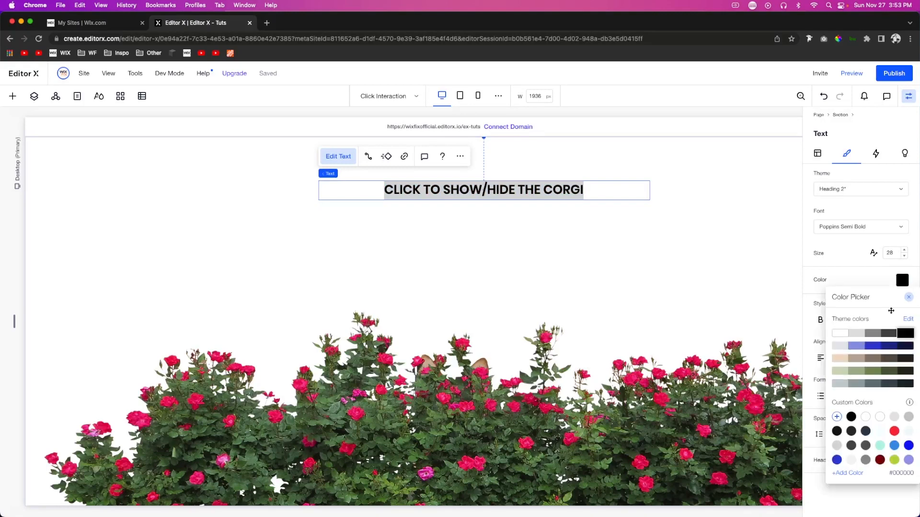
left_click(837, 418)
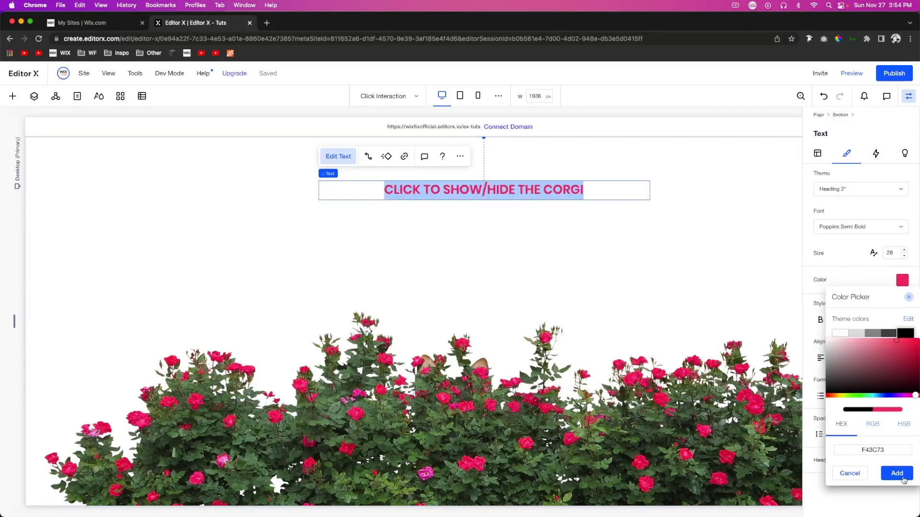
left_click(897, 474)
Set the title's font size to 50 and its layout to 50% width, centred horizontally, with a 150 px top margin
left_click(895, 254)
type("50")
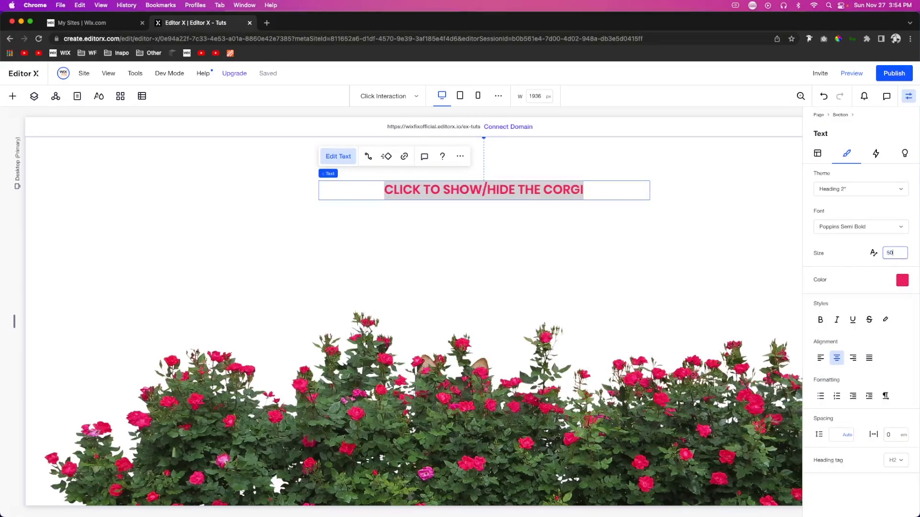
key("Return")
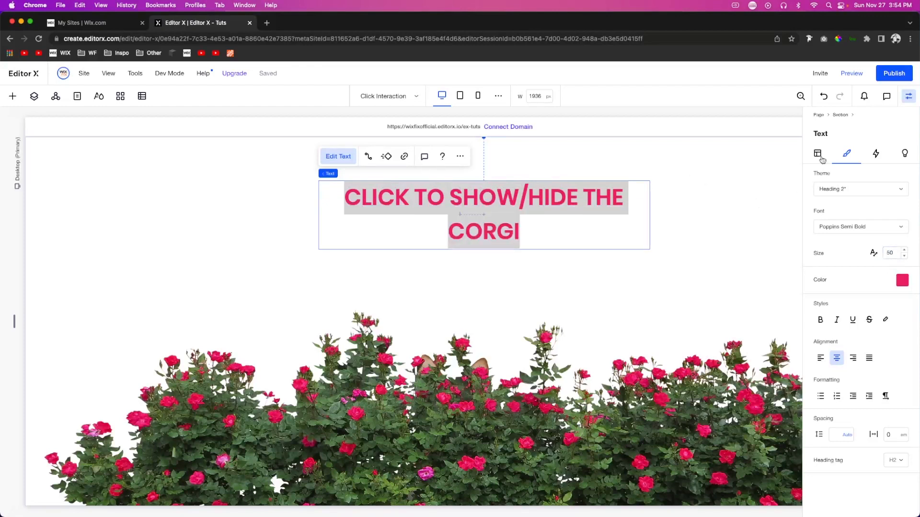
left_click(818, 153)
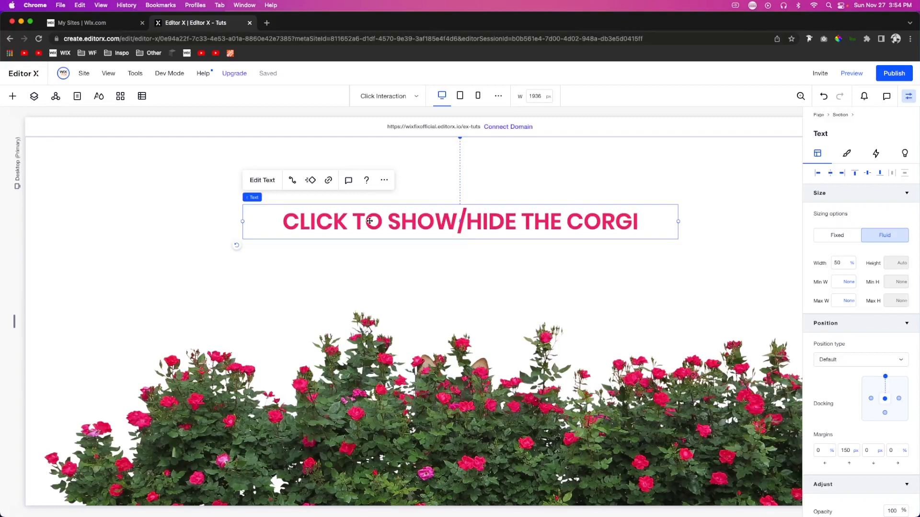
Add a Click trigger to the title text
left_click(877, 155)
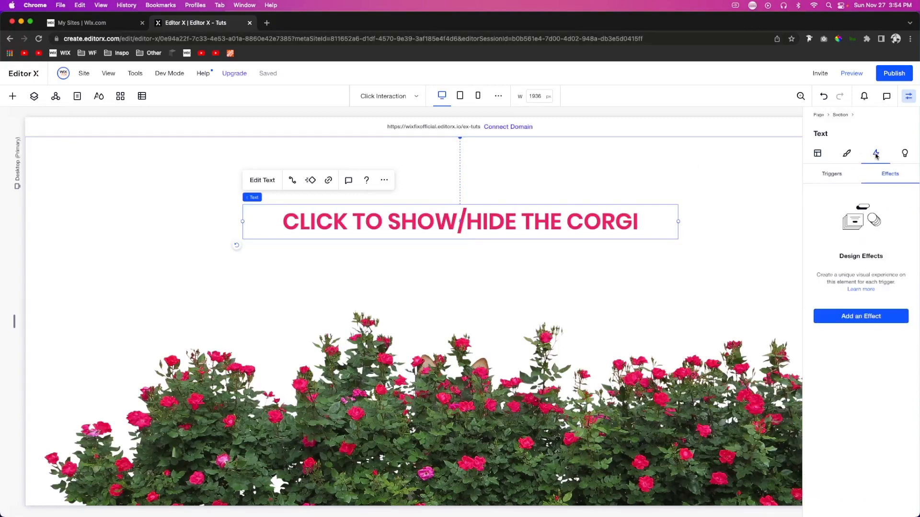
left_click(829, 175)
left_click(854, 321)
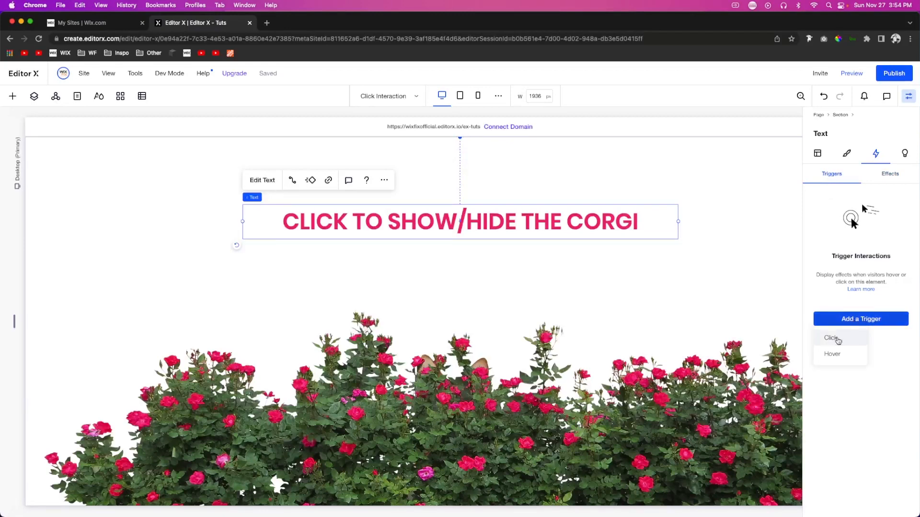
left_click(838, 340)
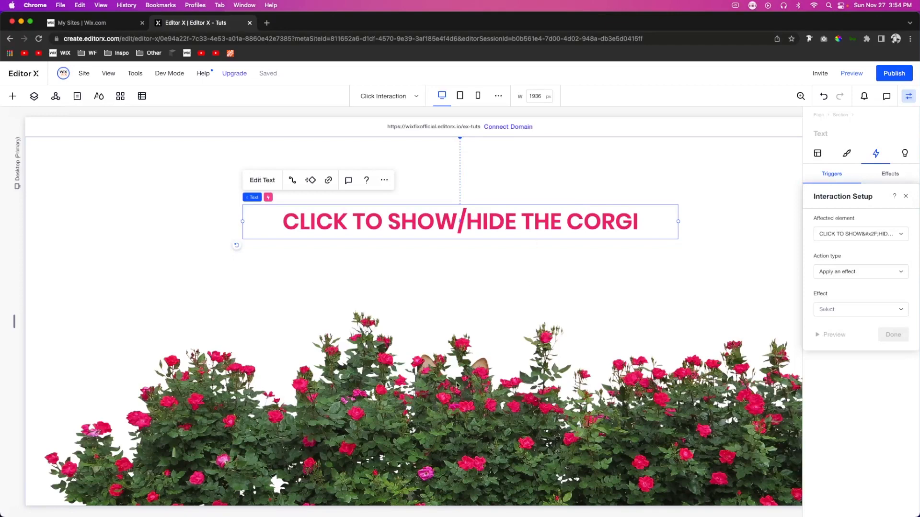
Choose the bush image on the canvas as the element affected by the title's click interaction
left_click(853, 234)
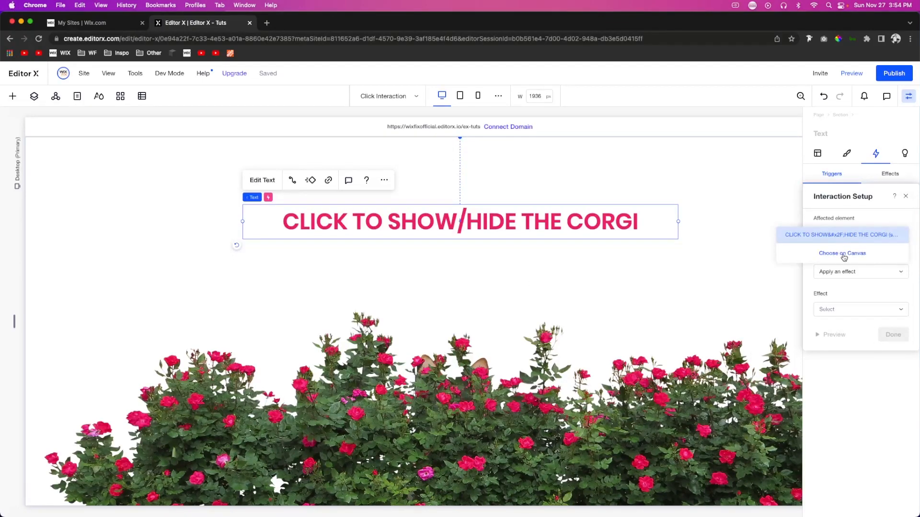
left_click(844, 257)
left_click(527, 377)
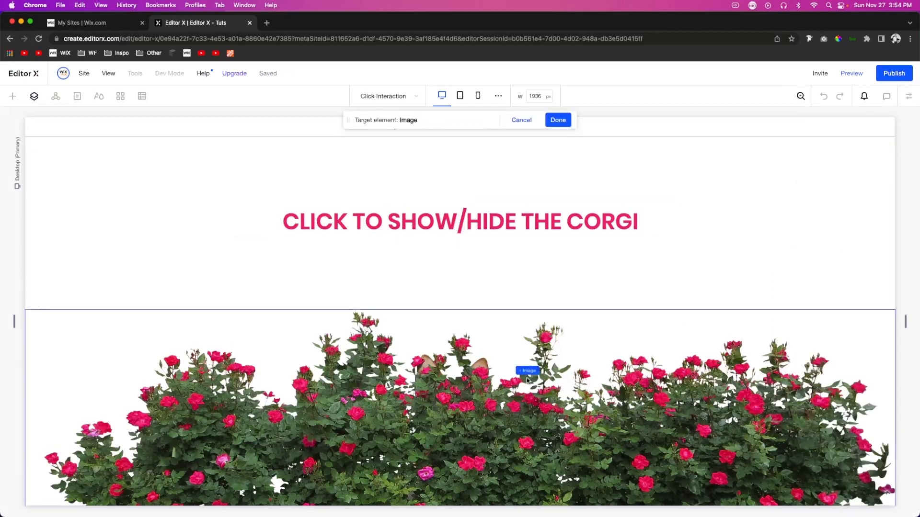
left_click(558, 120)
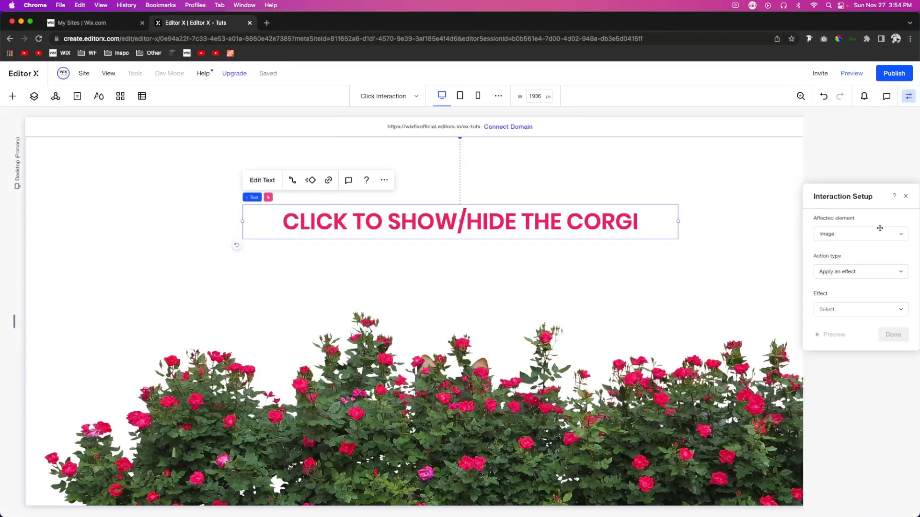
Assign the move bush effect to the image in the title's click interaction and save the interaction
left_click(835, 310)
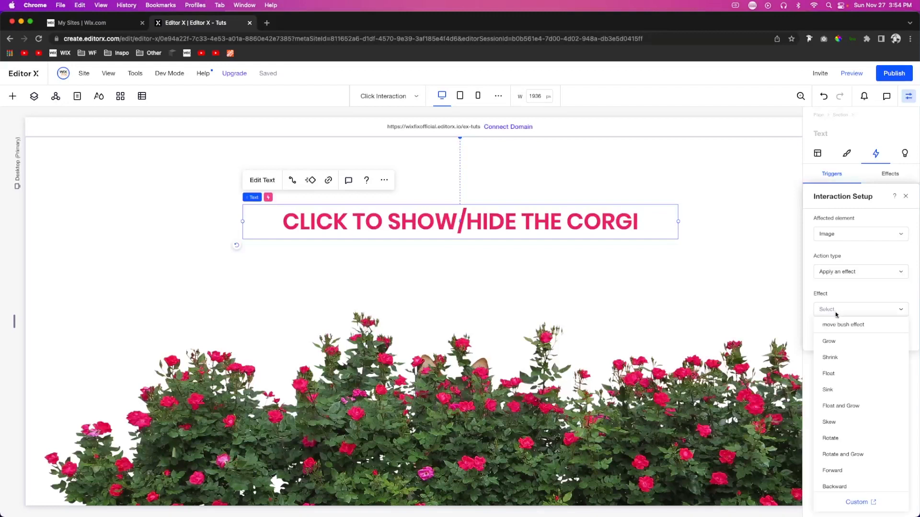
left_click(842, 330)
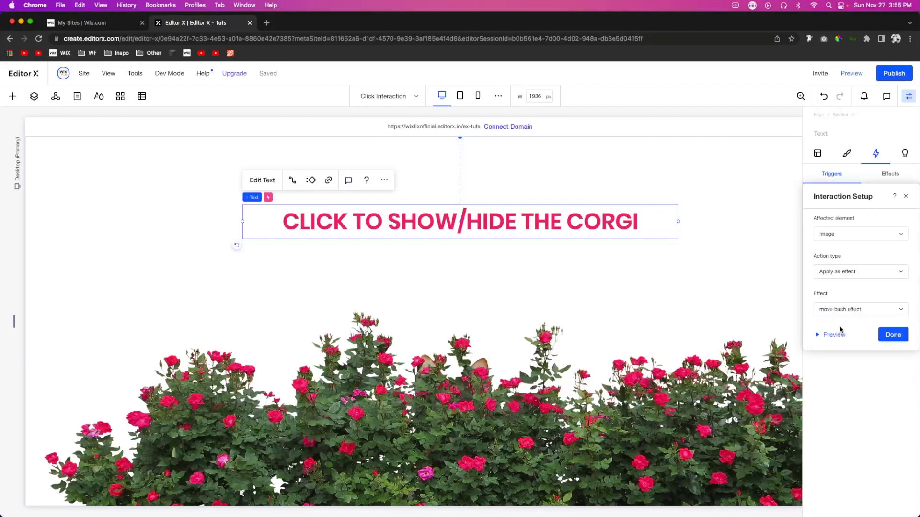
left_click(893, 336)
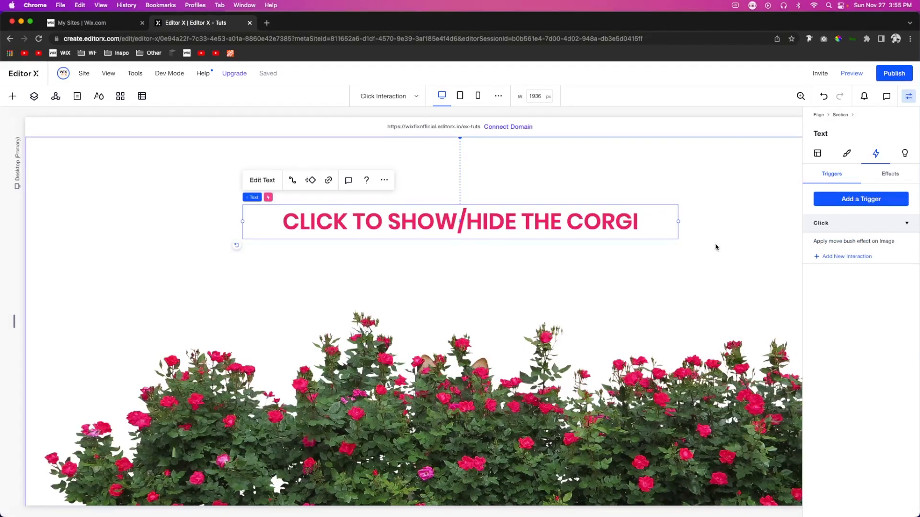
Preview the page, test the title's click interaction several times, and return to editing the site
left_click(855, 73)
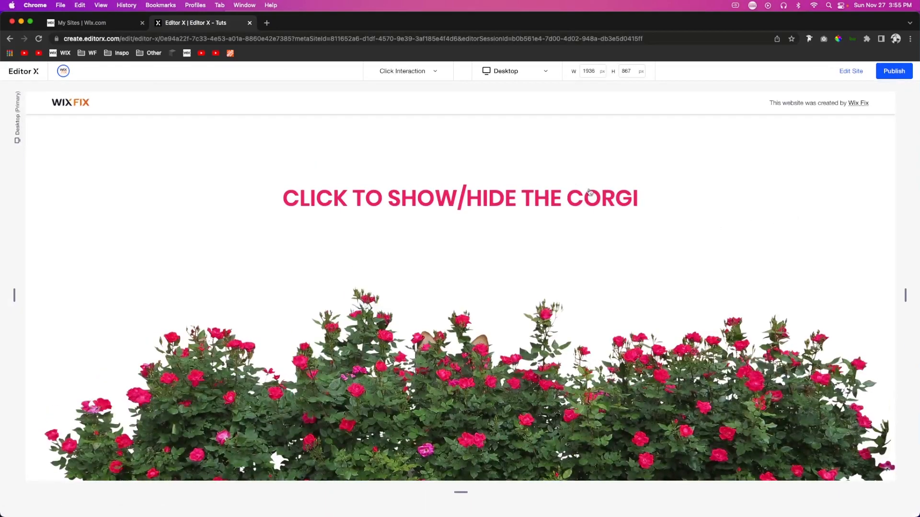
left_click(542, 201)
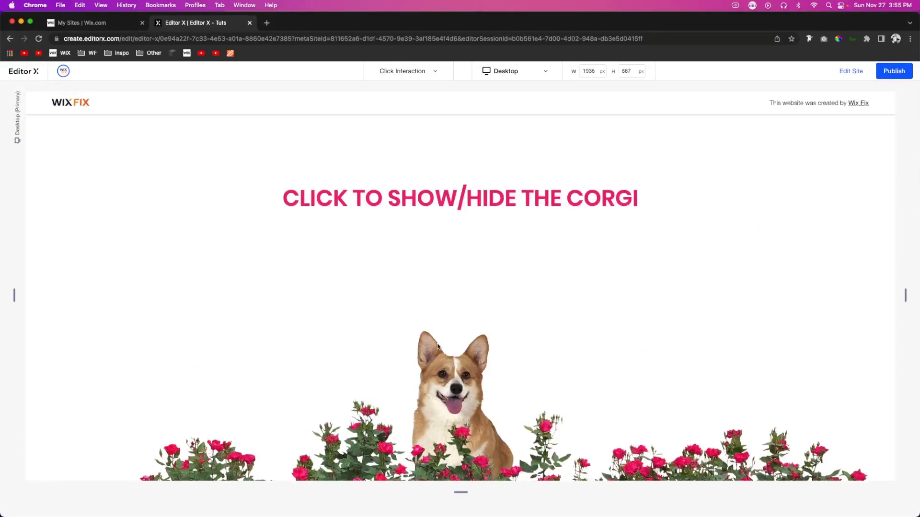
triple_click(451, 202)
left_click(453, 203)
left_click(852, 72)
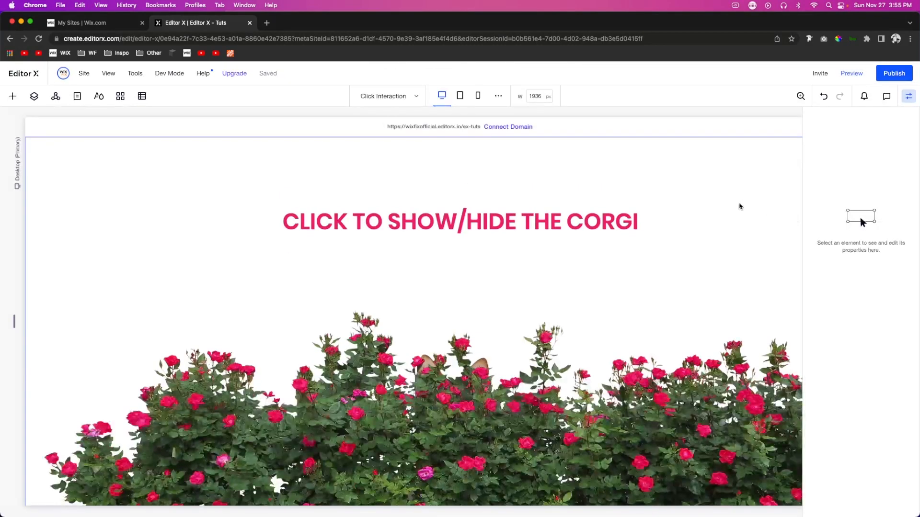
Change the action type of the title's click interaction to Toggle an effect on and off
left_click(571, 223)
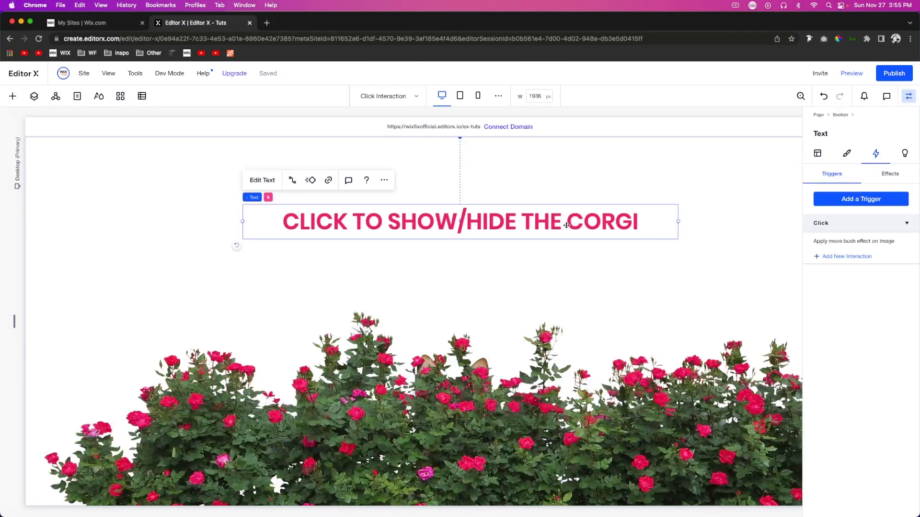
left_click(860, 242)
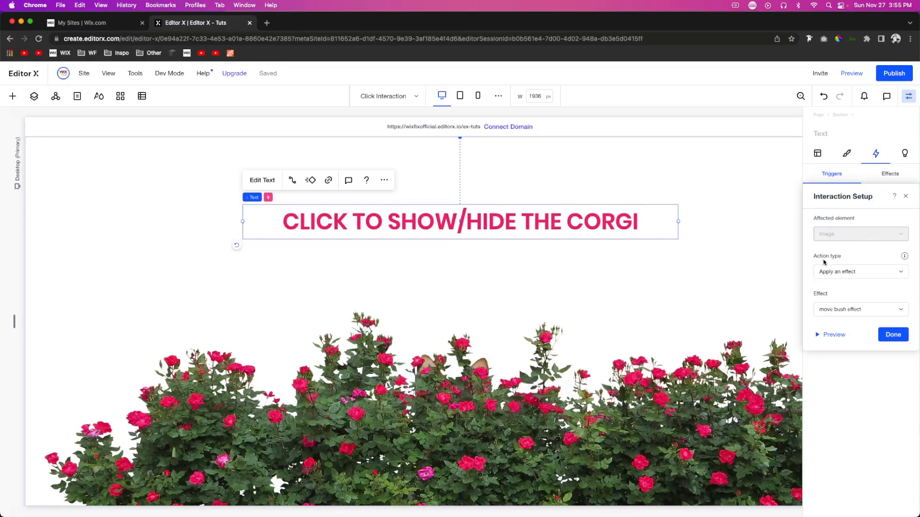
left_click(845, 278)
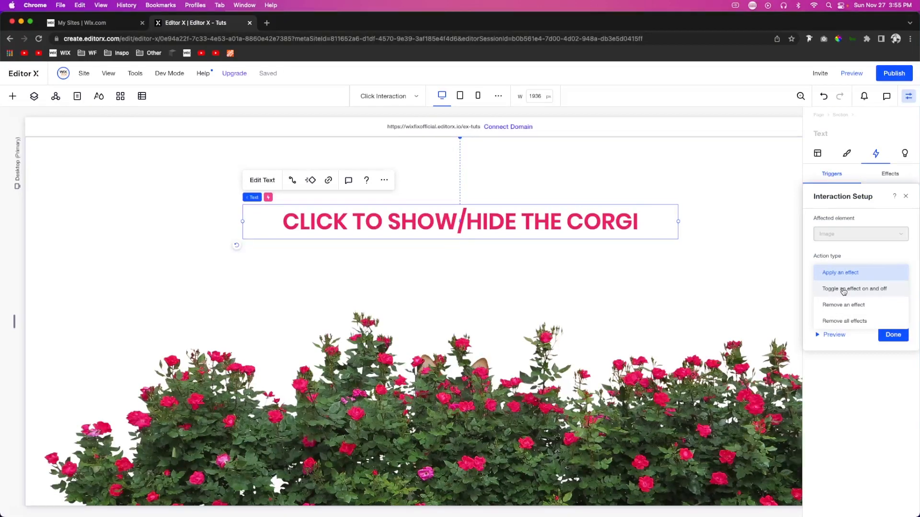
left_click(843, 290)
left_click(893, 336)
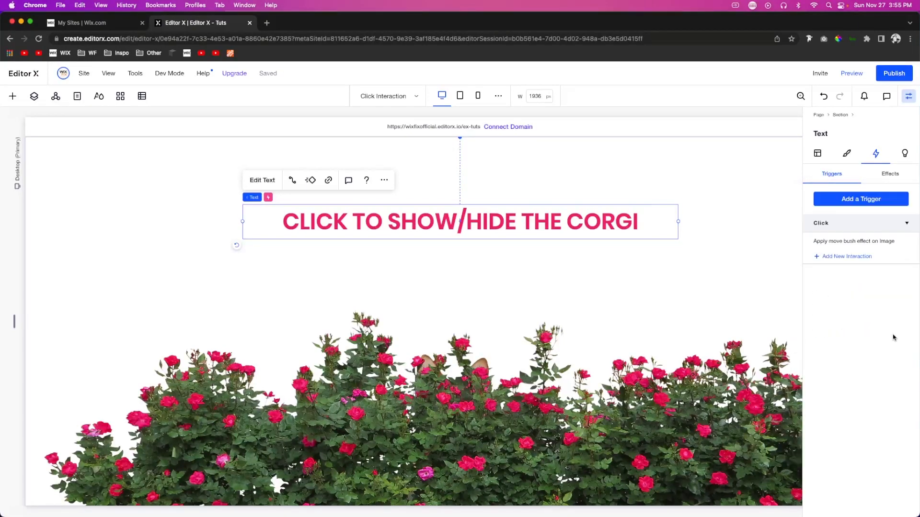
Preview the page and test toggling the bush effect both ways by clicking the title
left_click(853, 74)
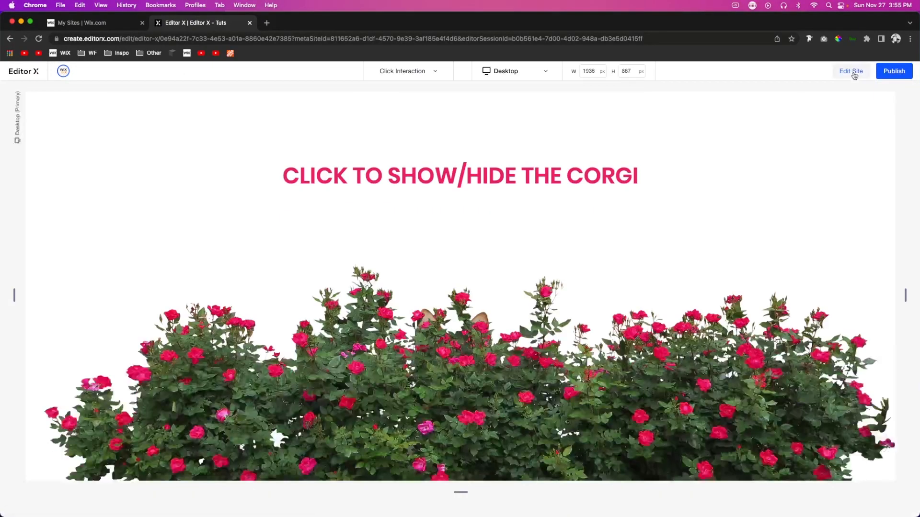
left_click(463, 199)
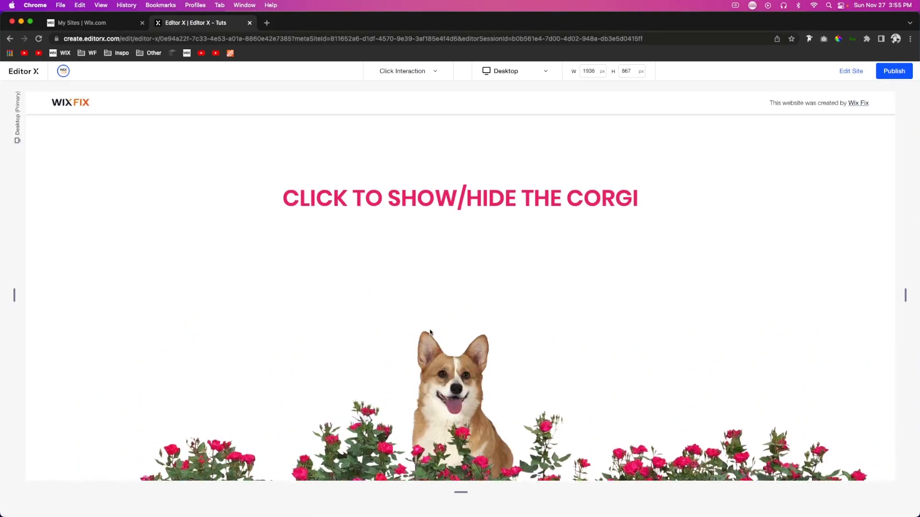
left_click(511, 205)
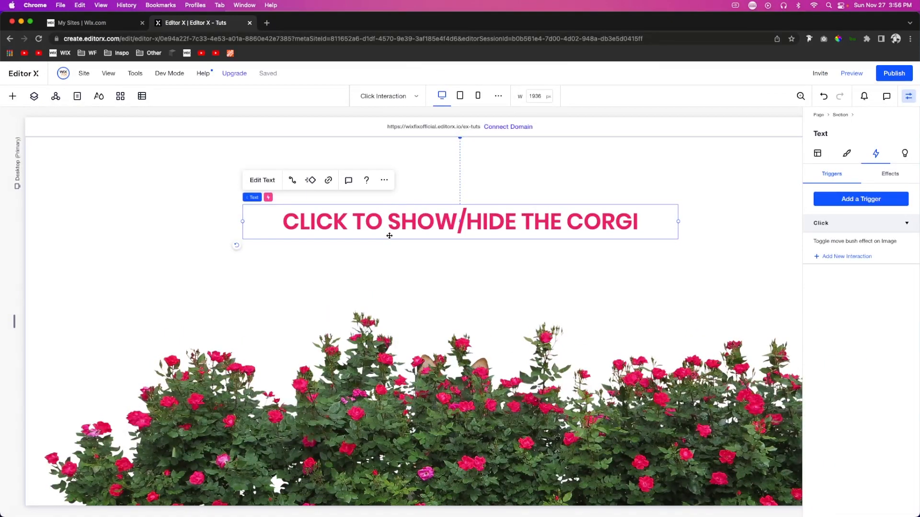
Replace the title's first word so the text reads HOVER TO SHOW/HIDE THE CORGI
double_click(337, 221)
type("Hob")
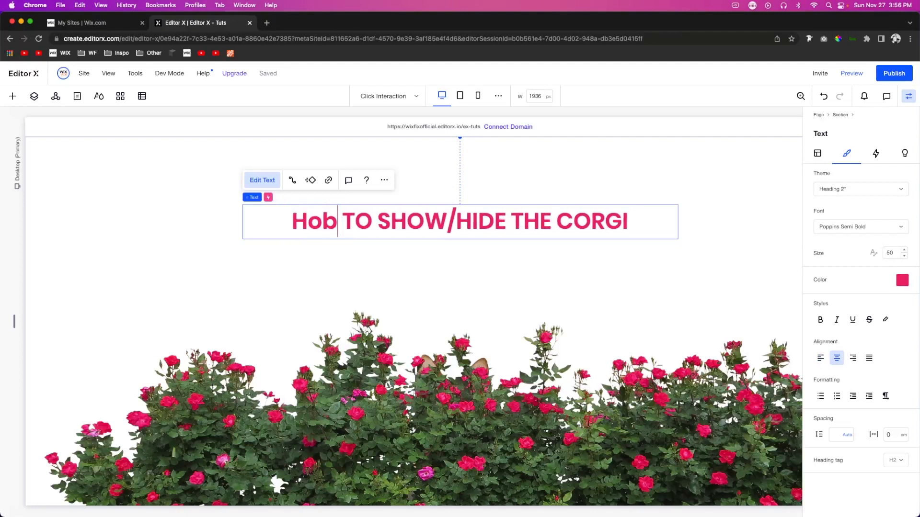
key("BackSpace")
key("BackSpace")
type("OVER")
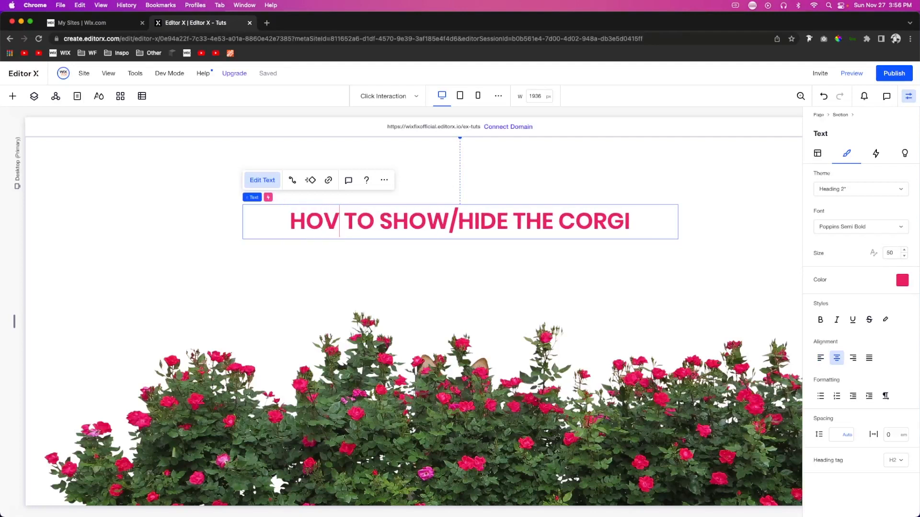
Delete the title's Click trigger and add a Hover trigger in its place
left_click(876, 154)
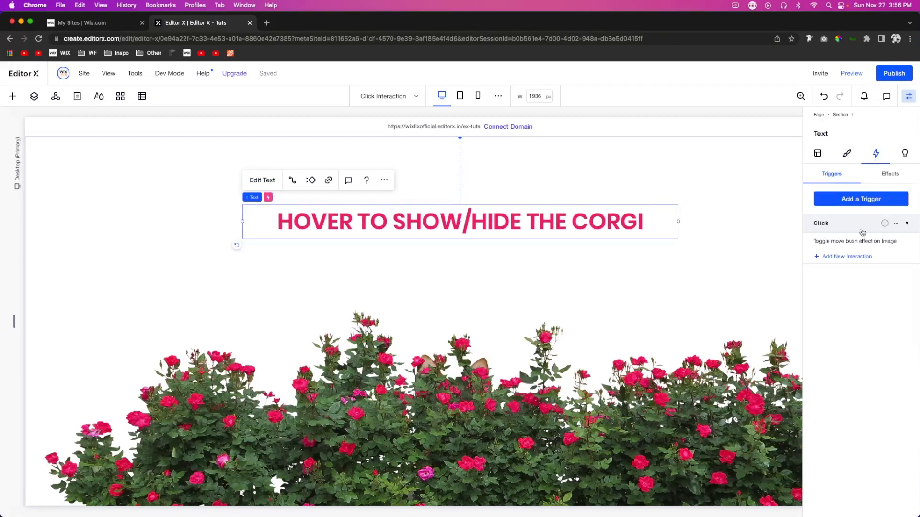
left_click(896, 224)
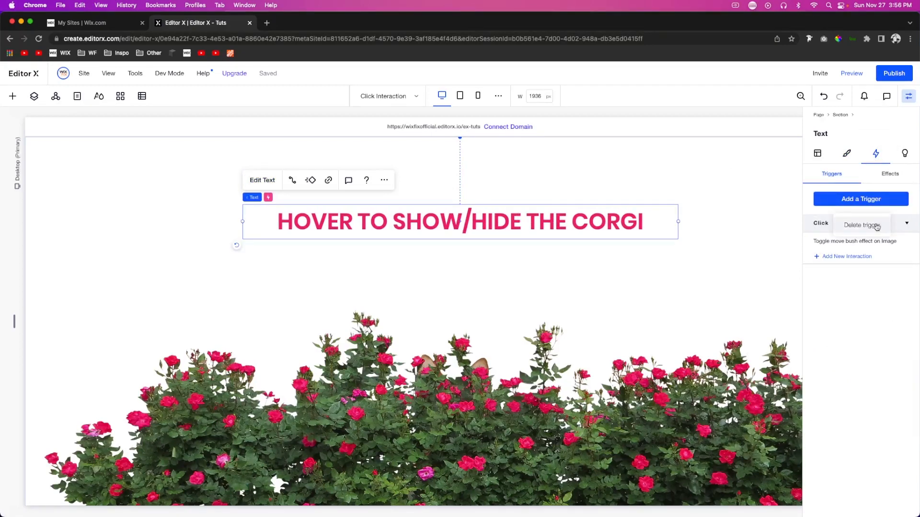
left_click(874, 225)
left_click(850, 324)
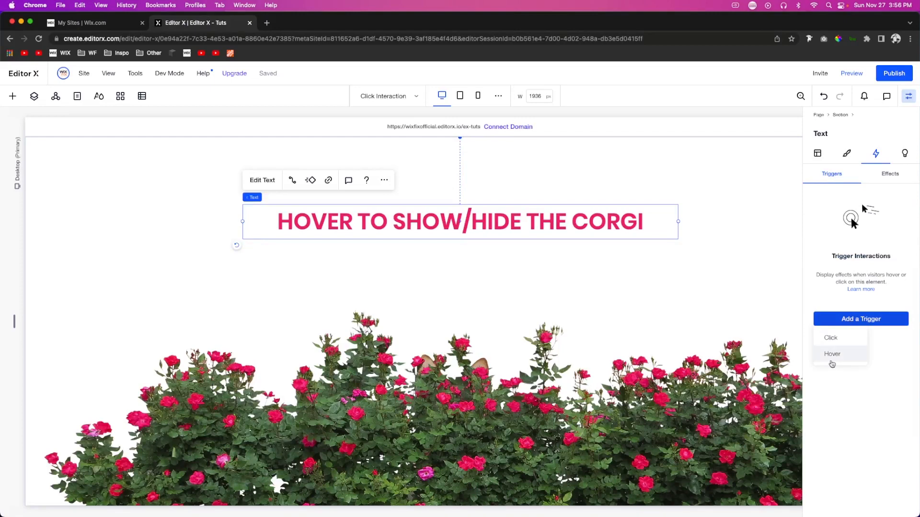
left_click(834, 358)
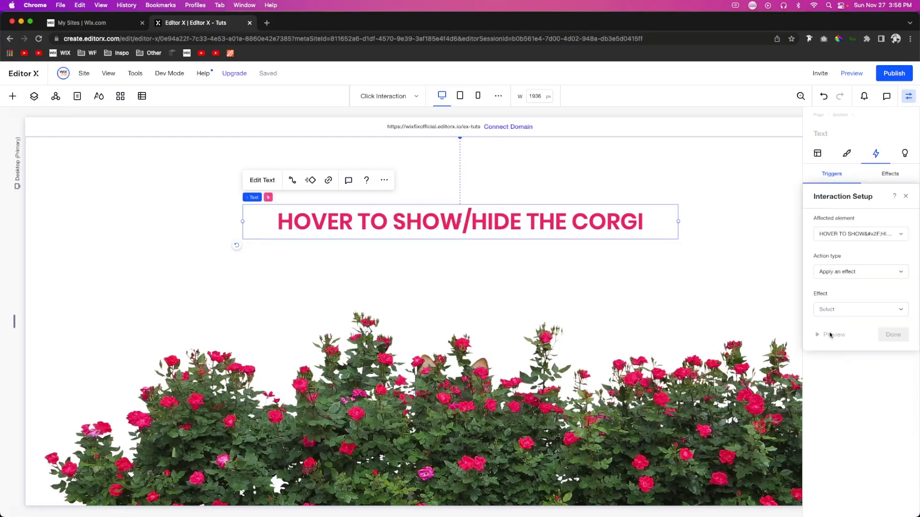
Choose the bush image on the canvas as the element affected by the title's hover interaction
left_click(837, 236)
left_click(841, 253)
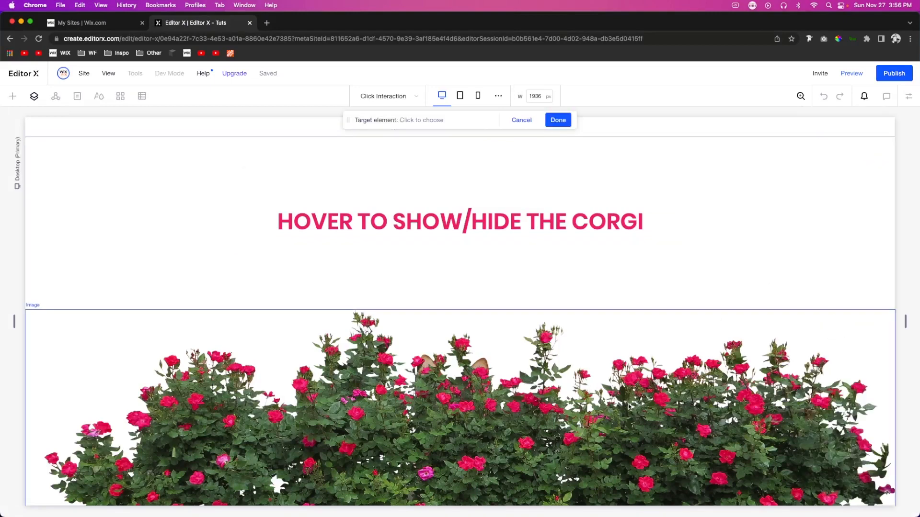
left_click(608, 422)
left_click(559, 120)
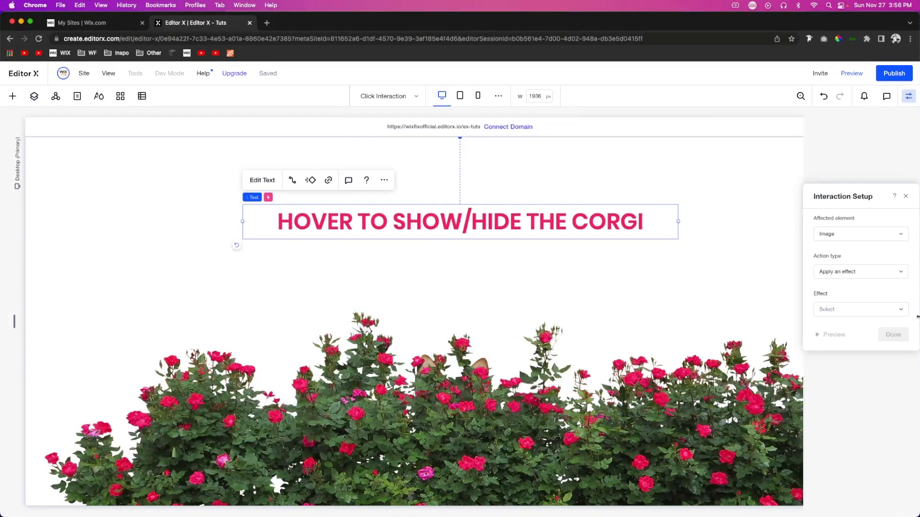
Assign the move bush effect to the hover interaction, keep the action type Apply an effect, and save it
left_click(863, 310)
left_click(839, 326)
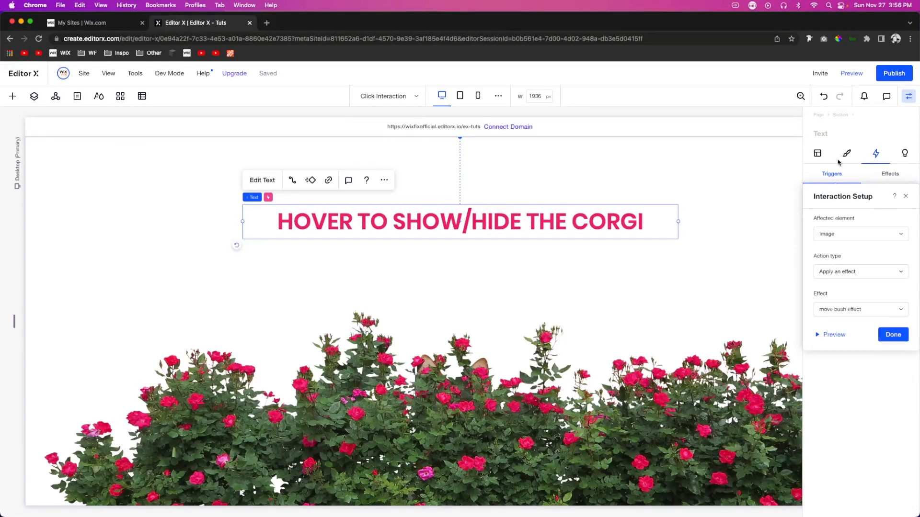
left_click(847, 274)
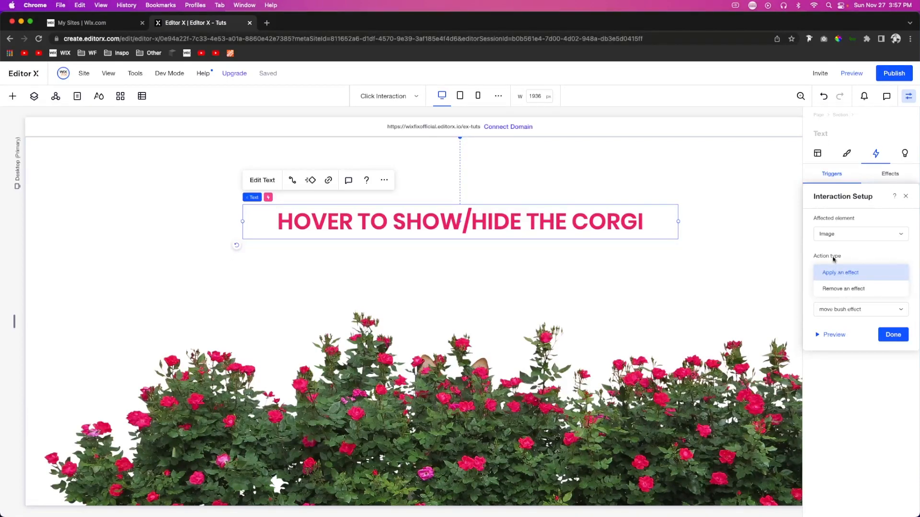
left_click(838, 258)
left_click(893, 335)
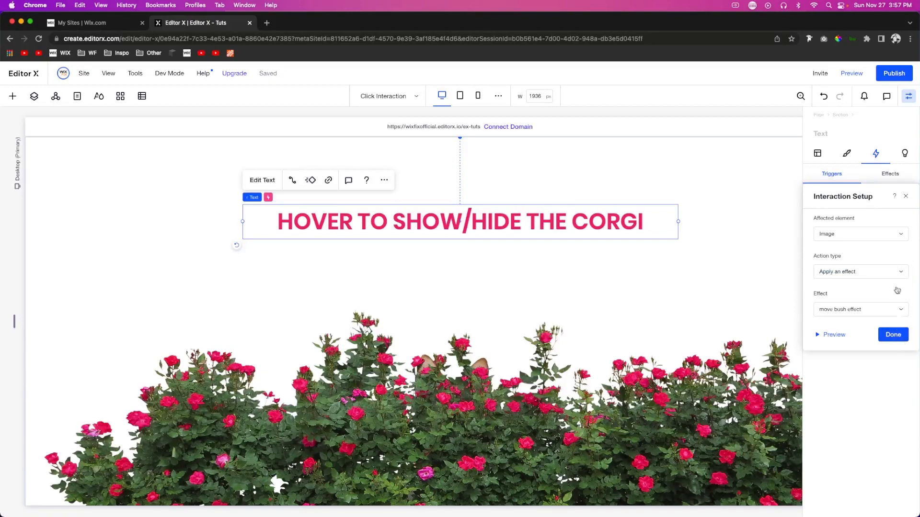
Preview the page to test the title's hover interaction
left_click(853, 73)
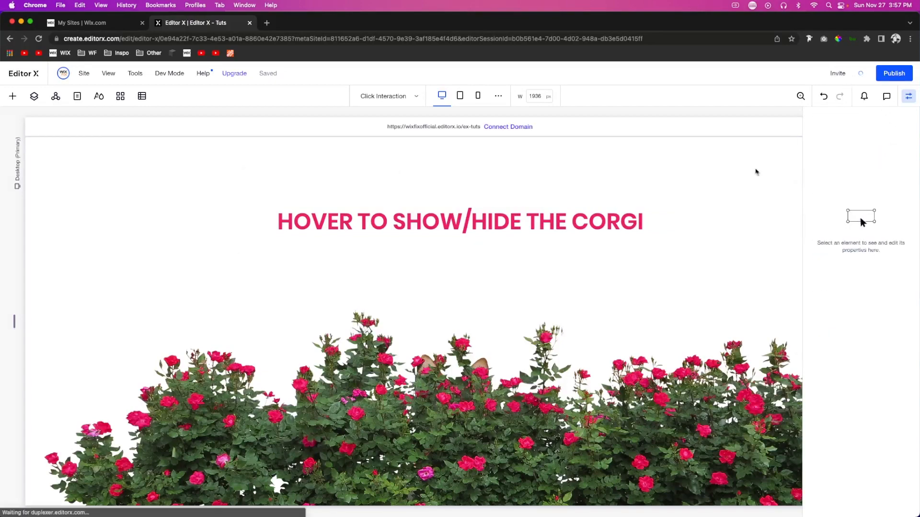